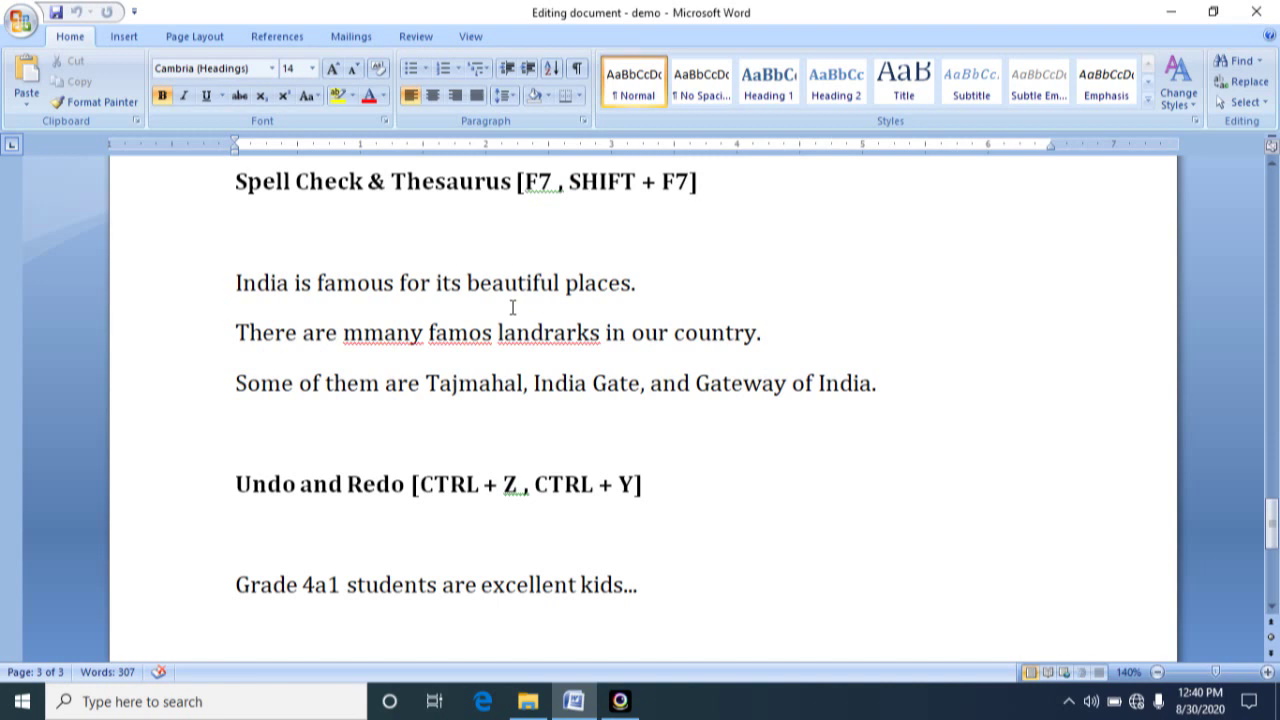
Step: Start Spelling & Grammar from the Review tab, close it, and scroll to the misspelled sentence
click(415, 36)
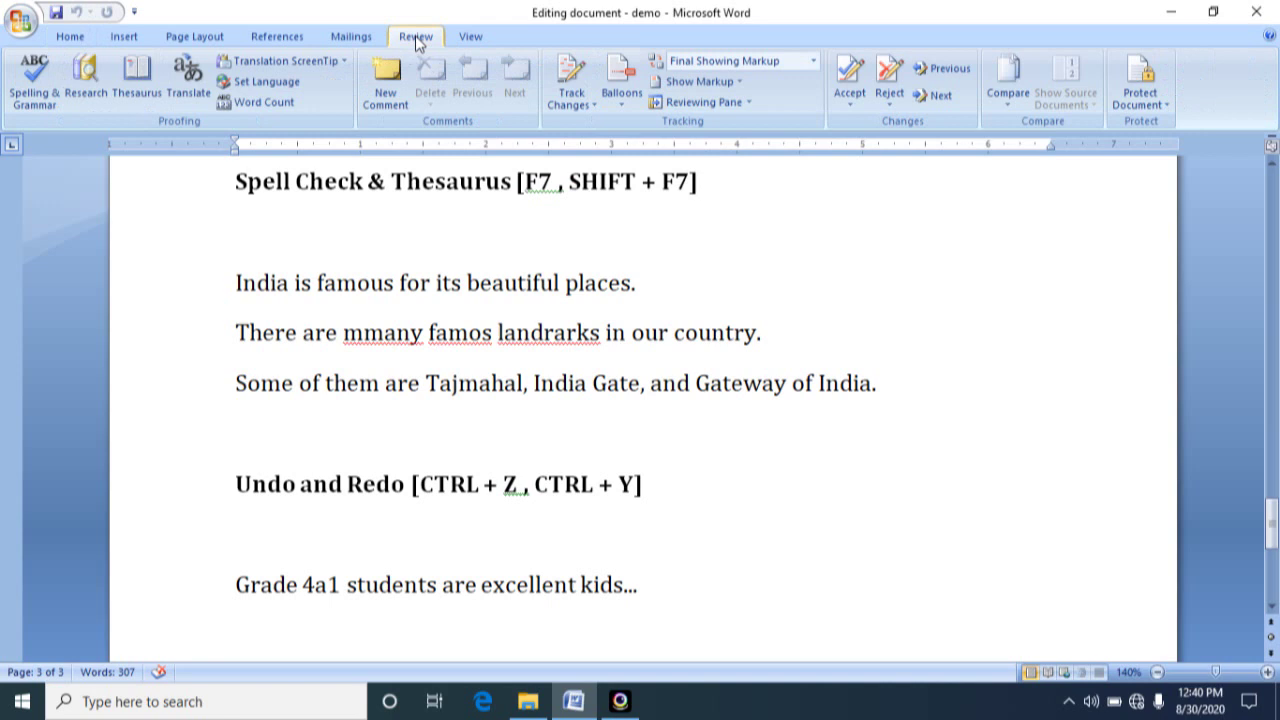
click(37, 88)
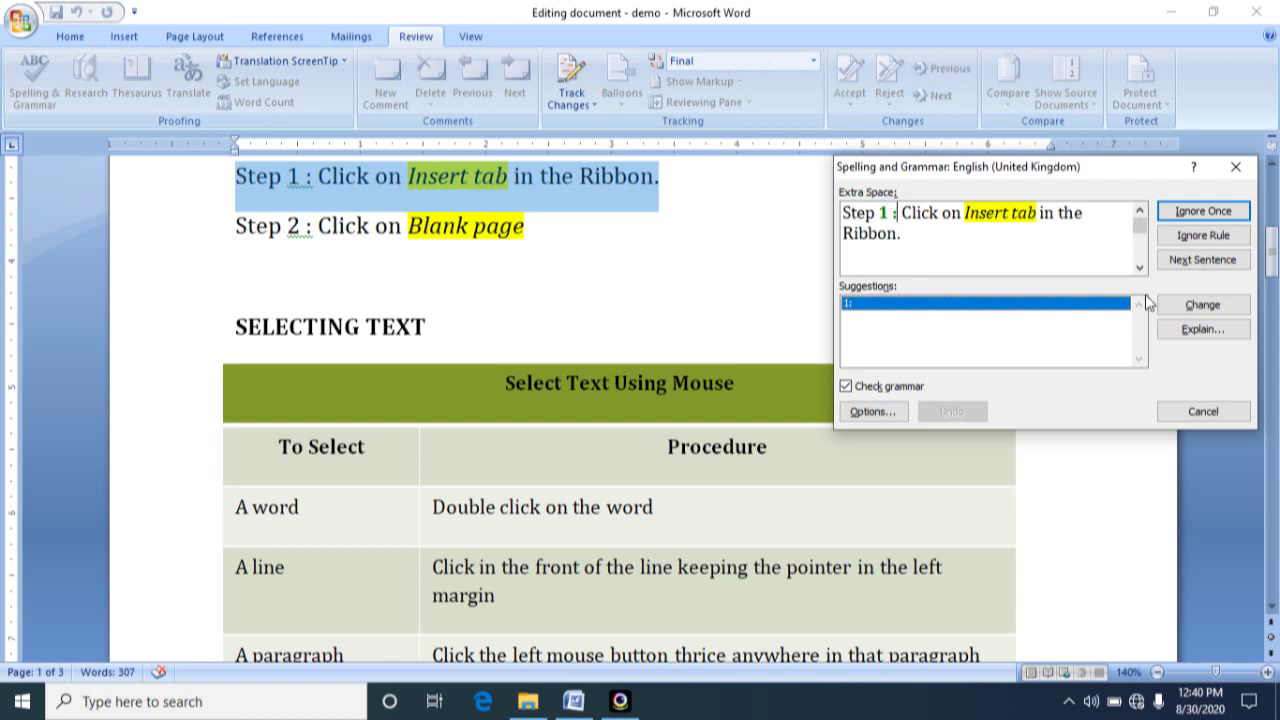
click(1236, 167)
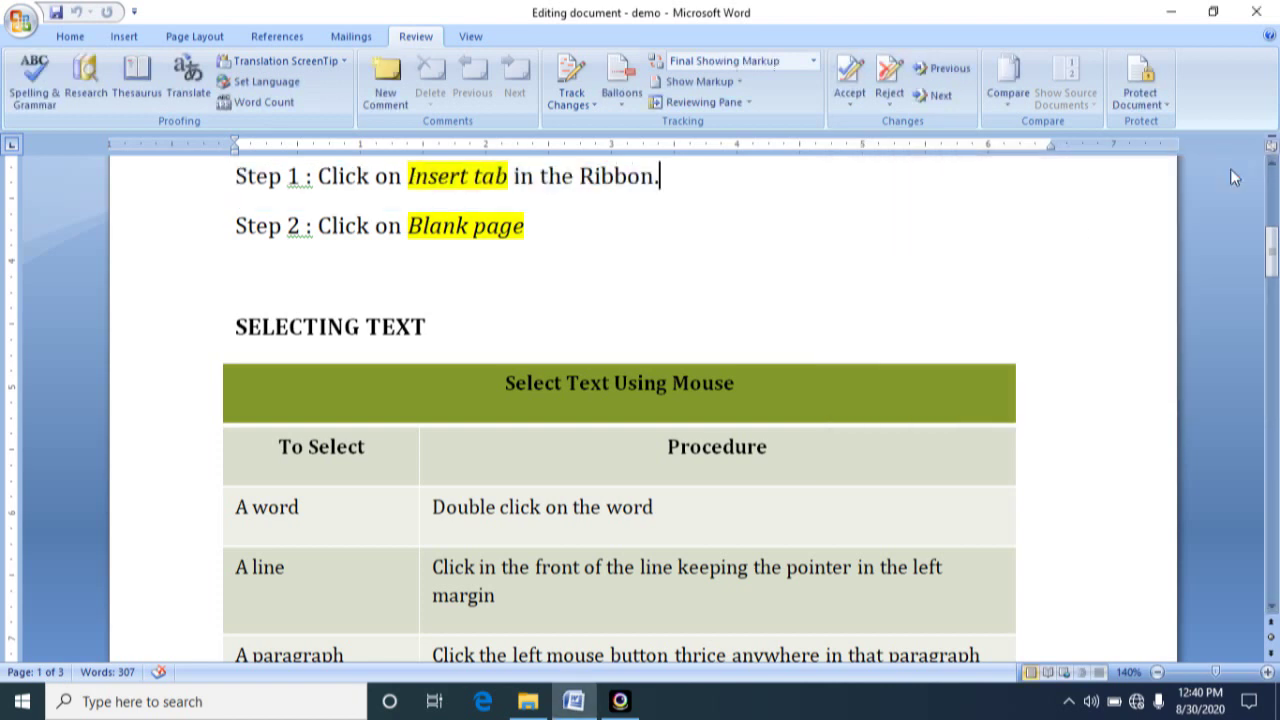
drag(1272, 262, 1272, 532)
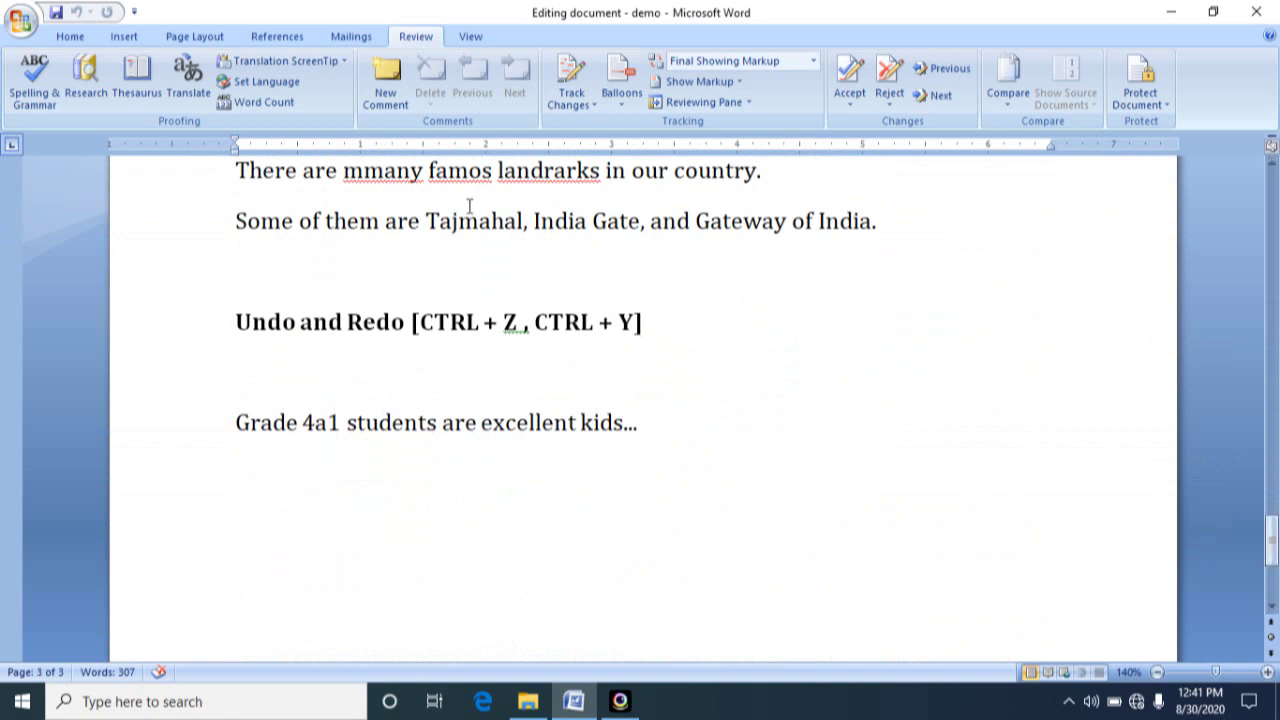
Step: Fix mmany, famos and landrarks to many, famous and landmarks using spelling suggestions
drag(1272, 548, 1272, 538)
click(396, 220)
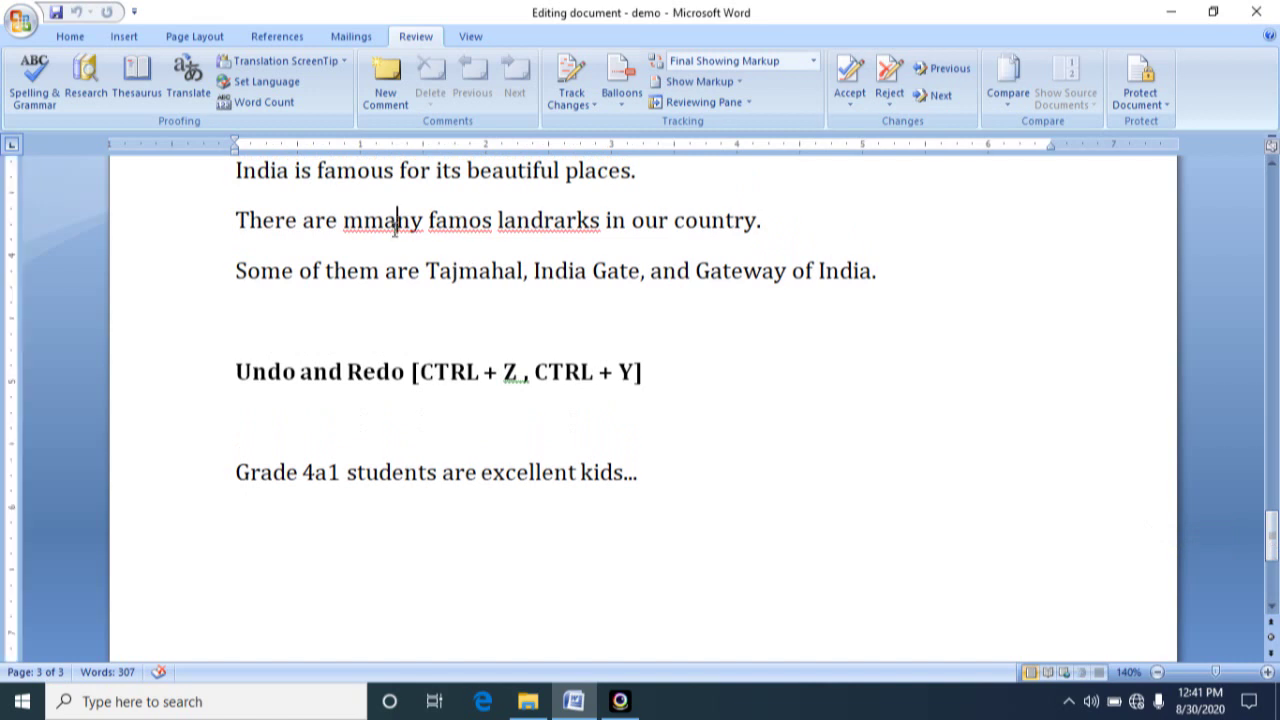
right_click(395, 230)
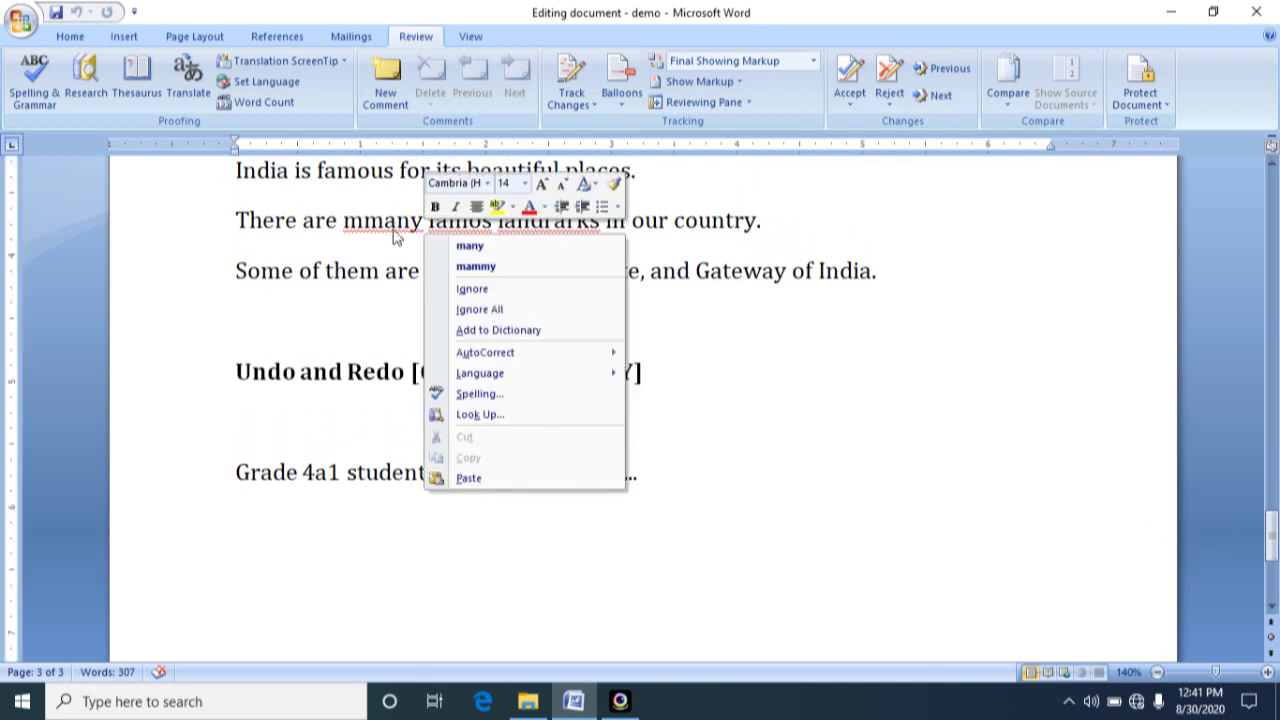
click(500, 247)
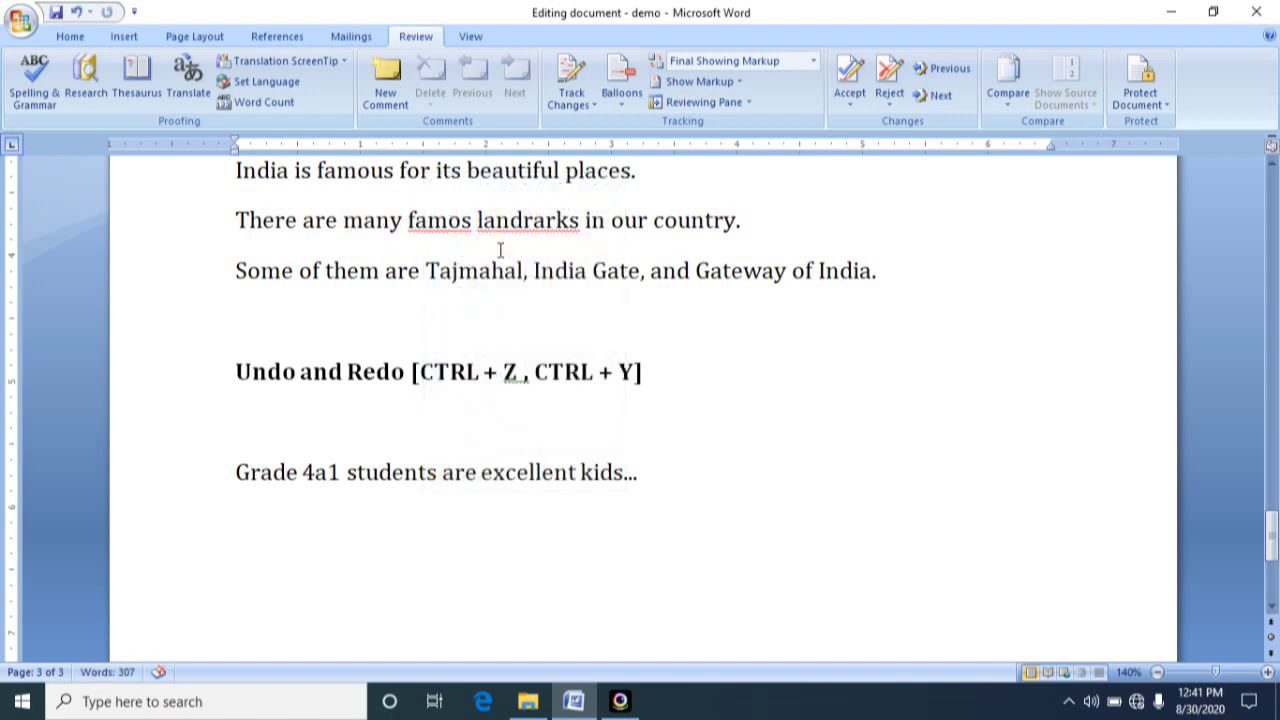
click(450, 220)
right_click(450, 222)
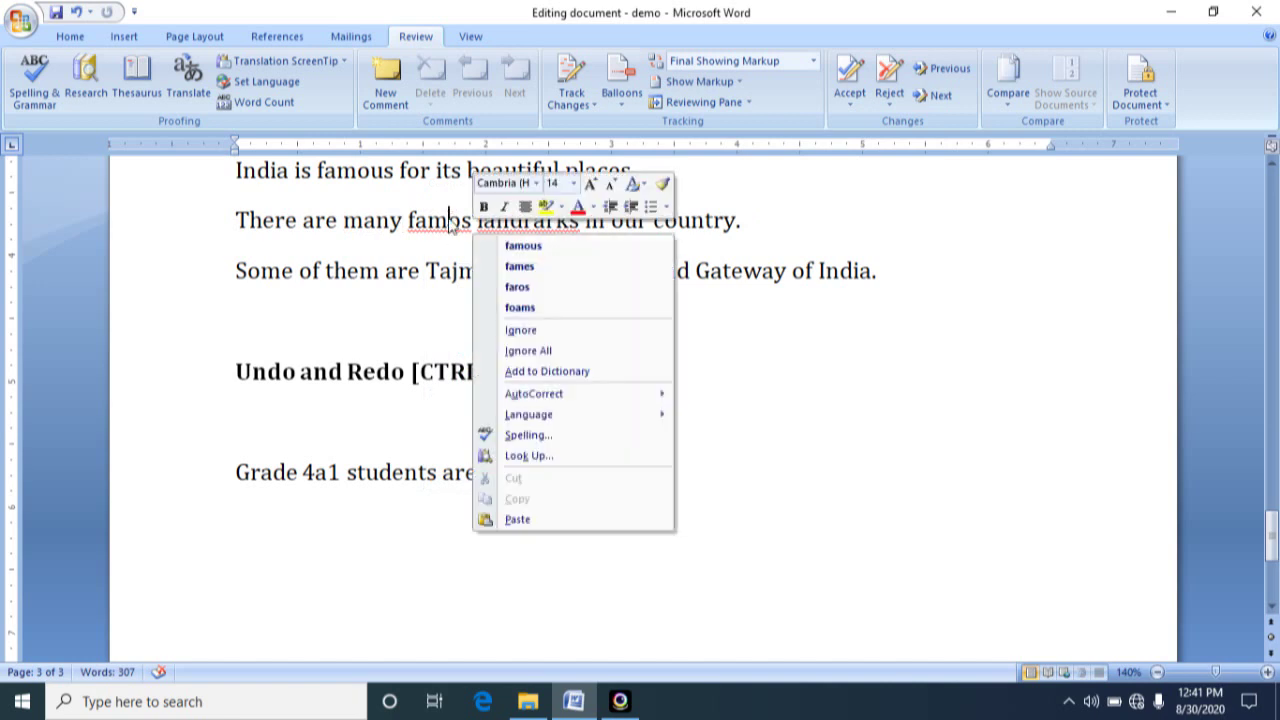
click(558, 252)
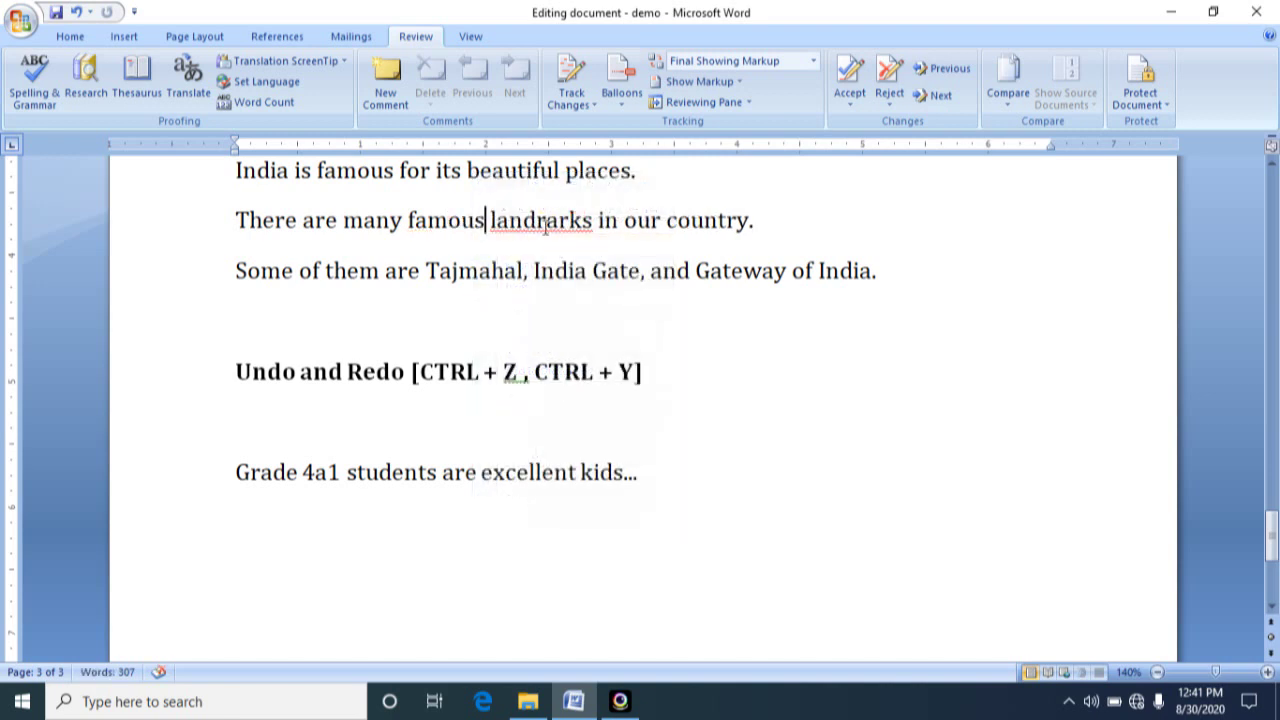
click(557, 222)
right_click(555, 223)
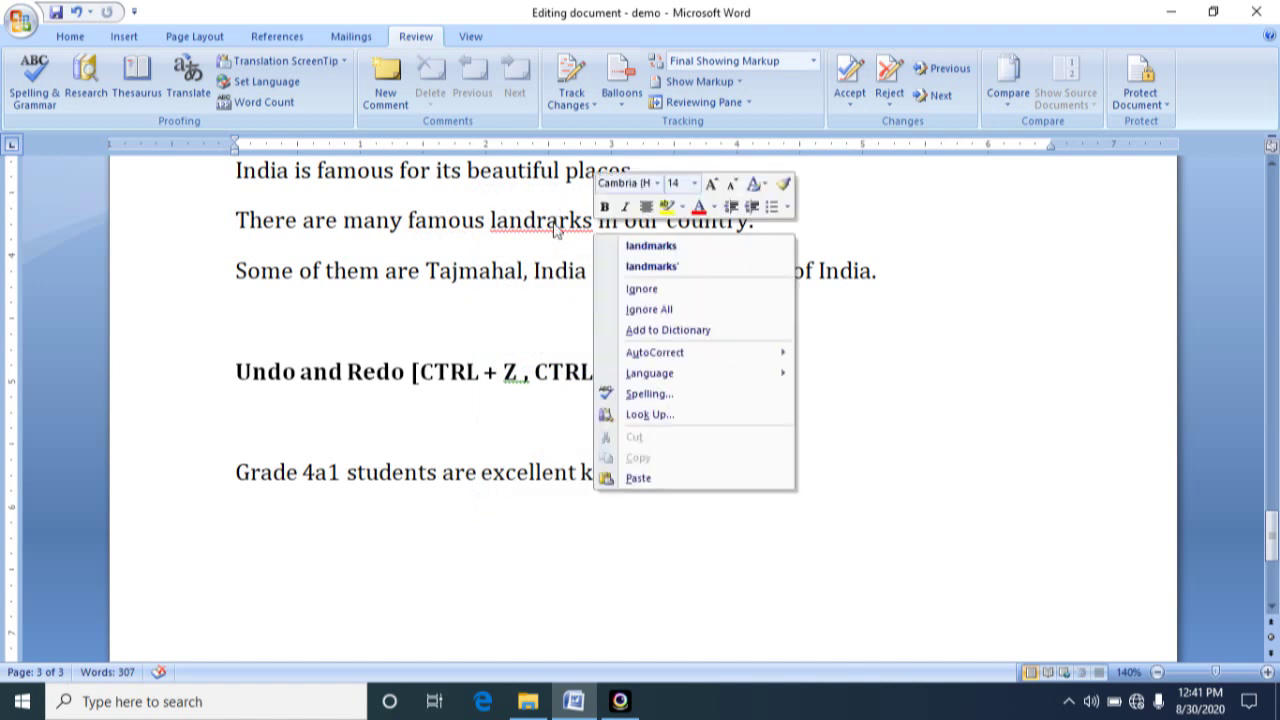
click(627, 247)
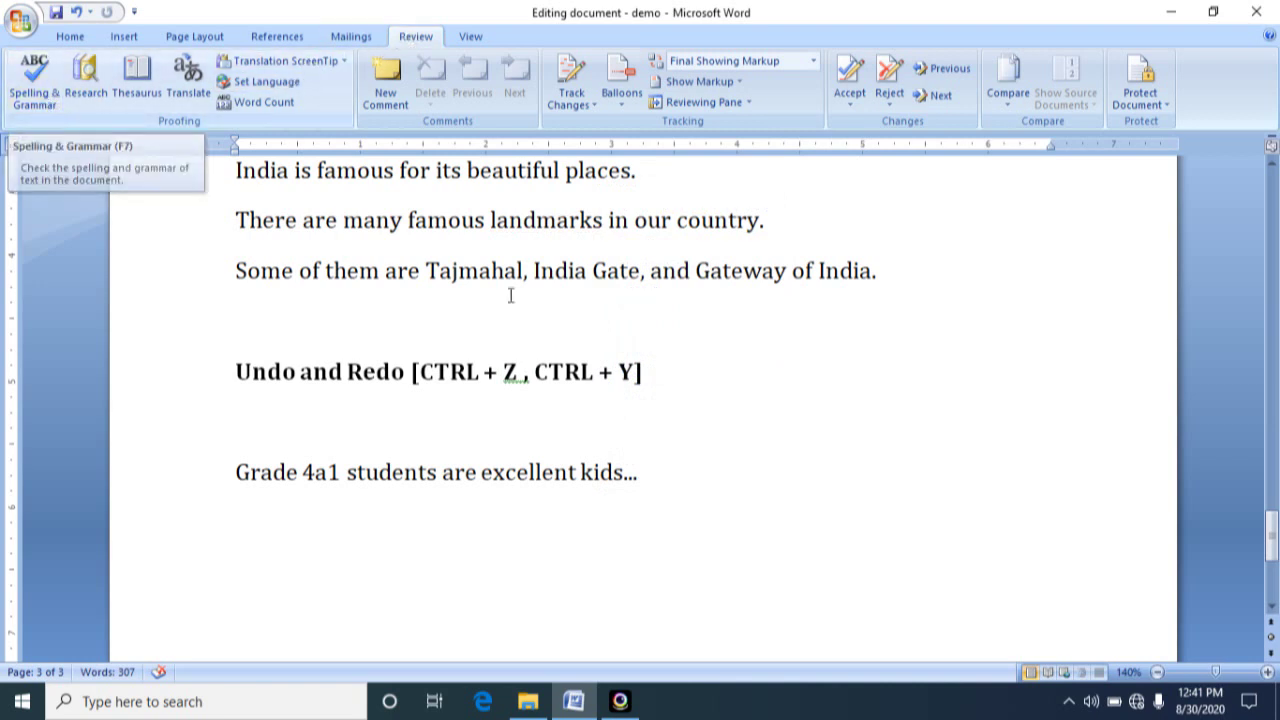
Step: Misspell 'in' as 'itn' in the landmarks sentence
click(450, 221)
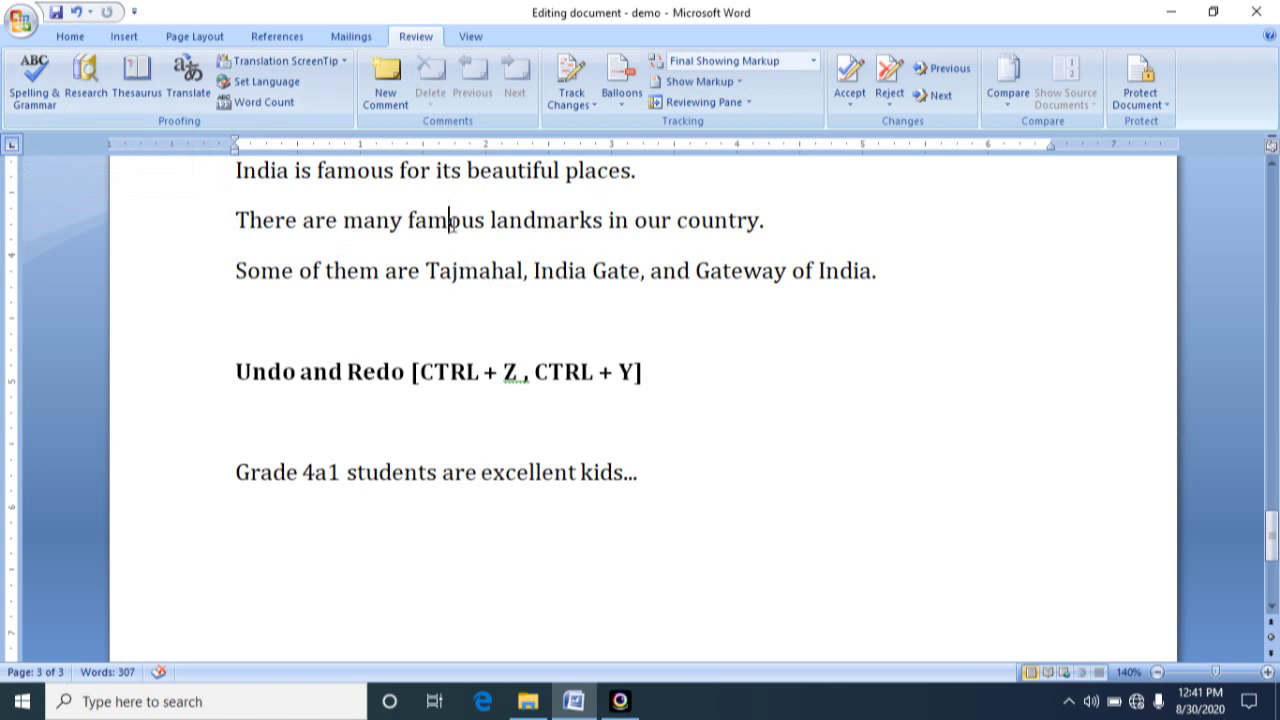
click(614, 221)
text(t)
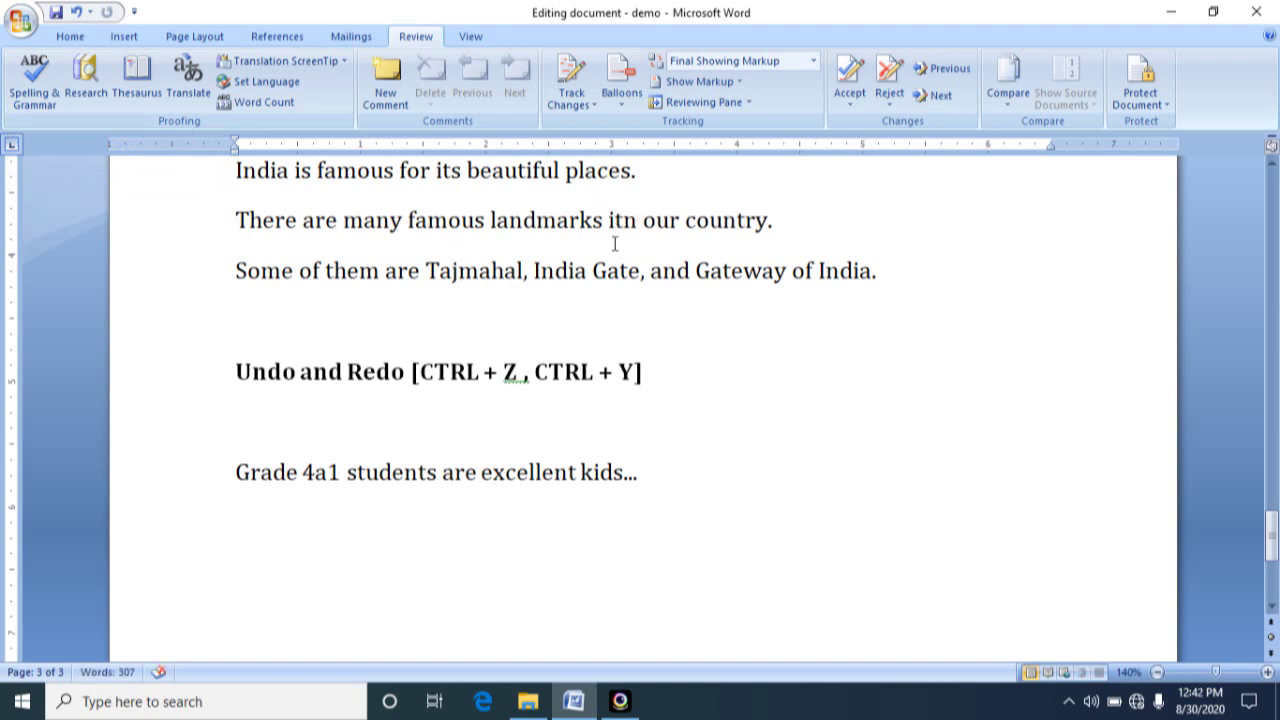
click(639, 252)
click(714, 335)
Step: Run Spelling & Grammar, change 'itn' to the suggested 'in', and close the check
click(31, 90)
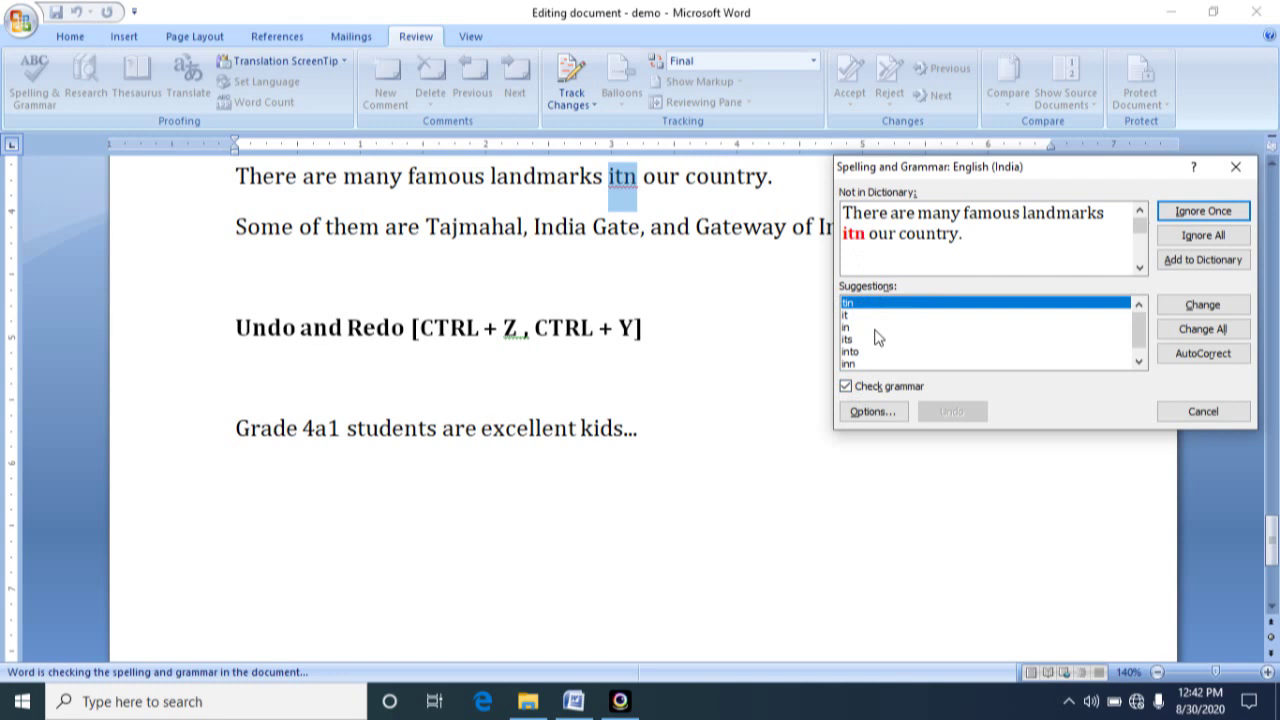
click(844, 330)
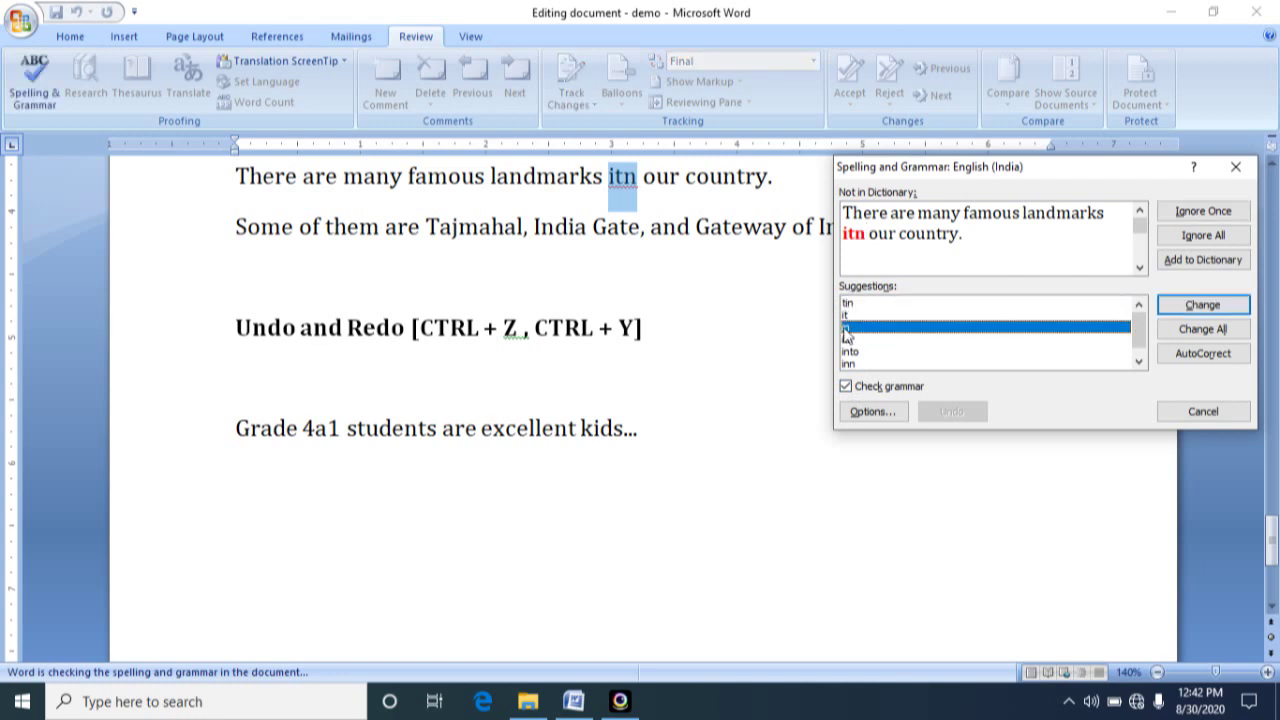
click(1210, 310)
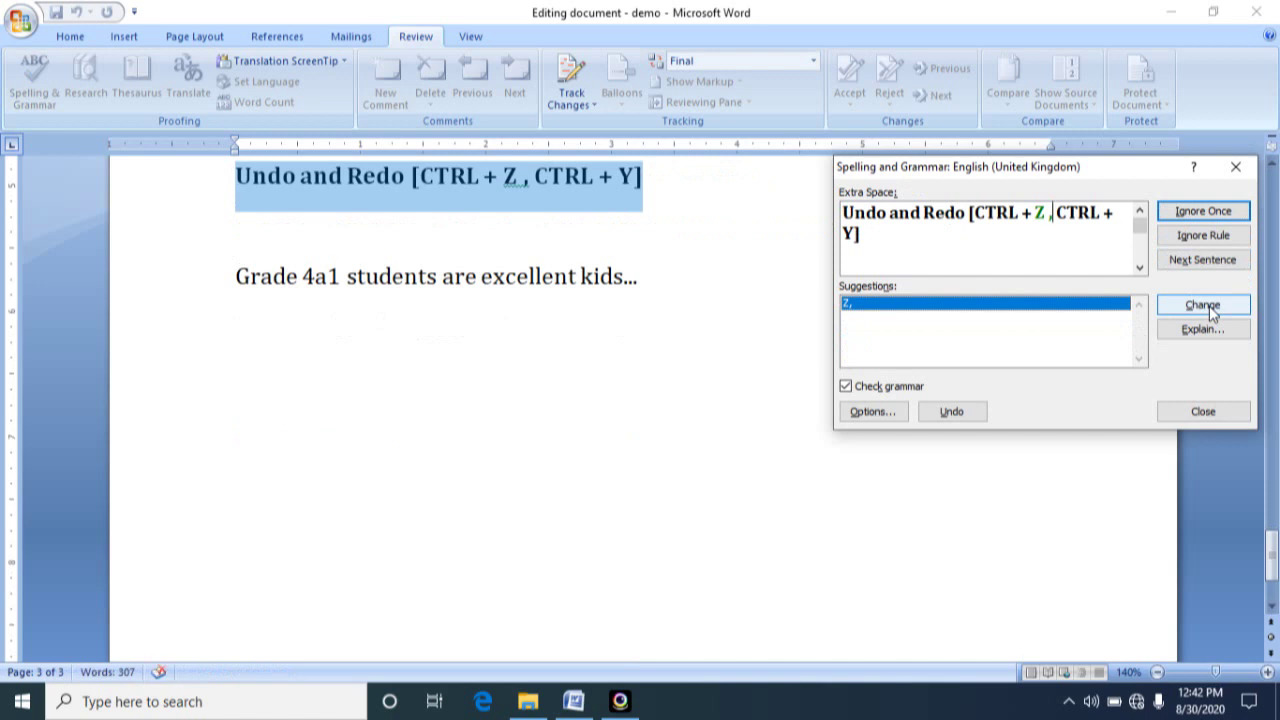
click(1236, 166)
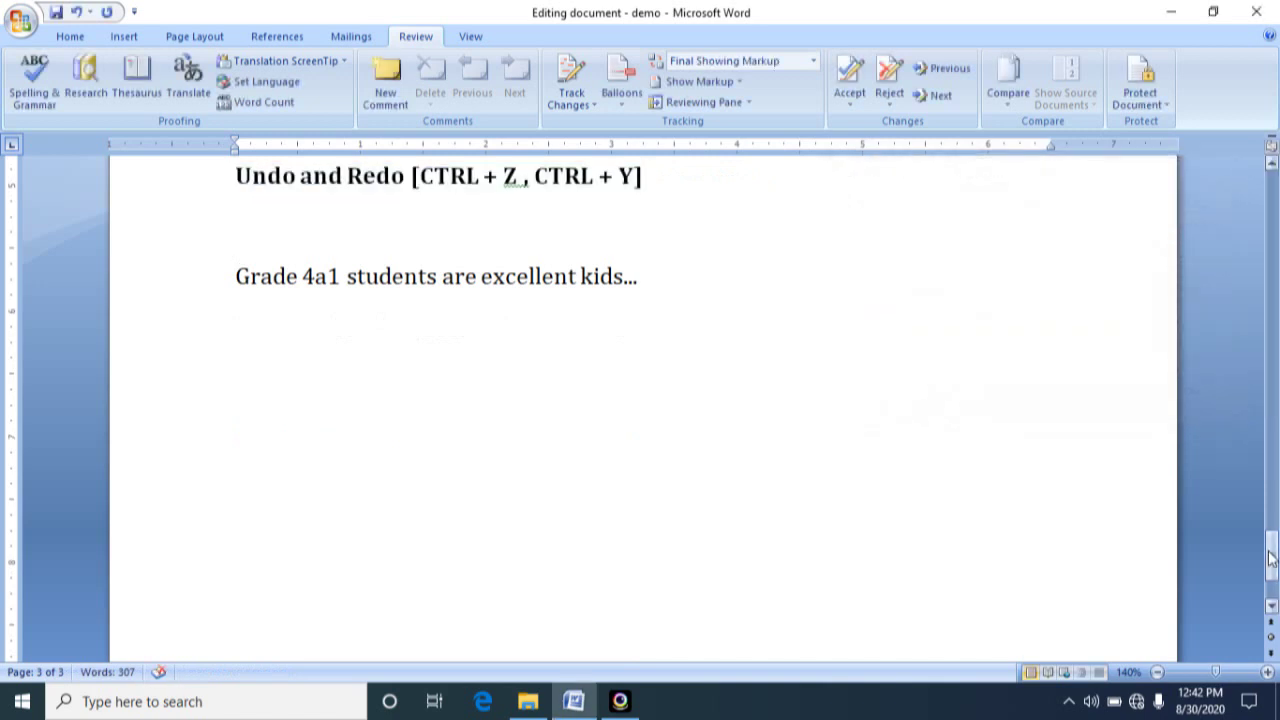
Step: Open the Thesaurus on 'beautiful' to list synonyms like gorgeous, stunning and lovely
drag(1270, 557, 1266, 513)
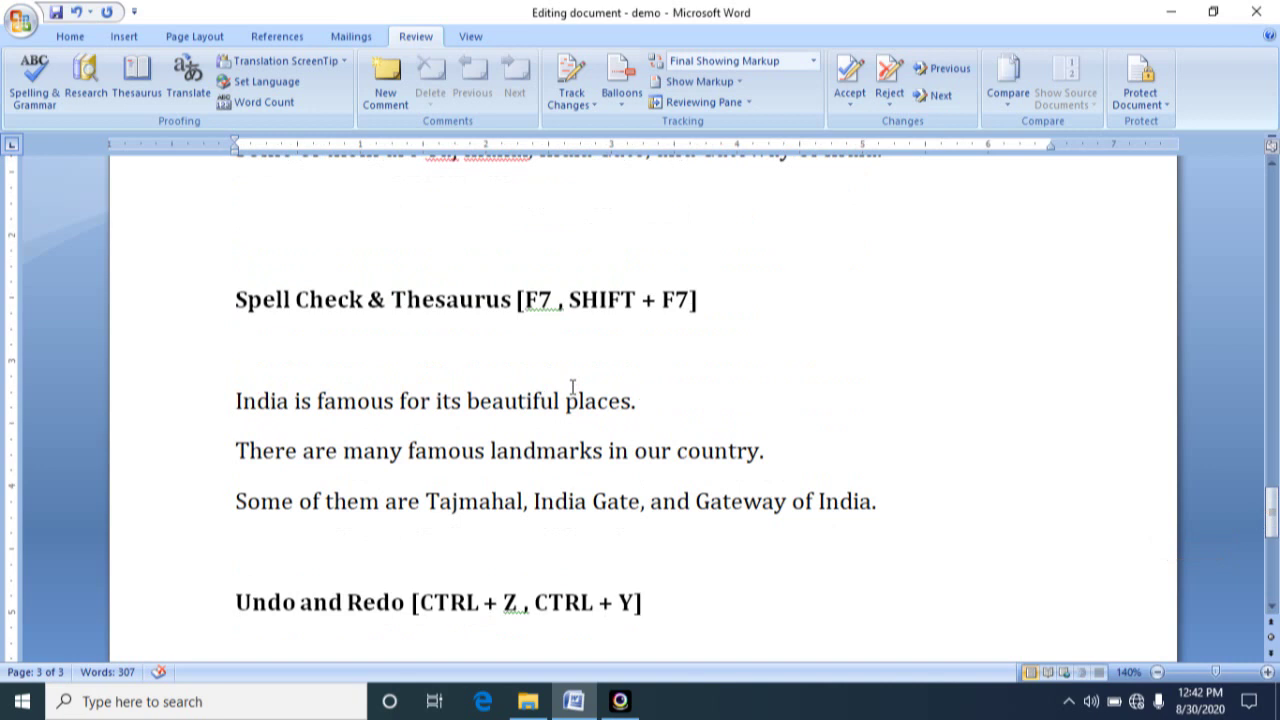
click(526, 402)
click(481, 401)
click(507, 402)
click(519, 402)
click(140, 95)
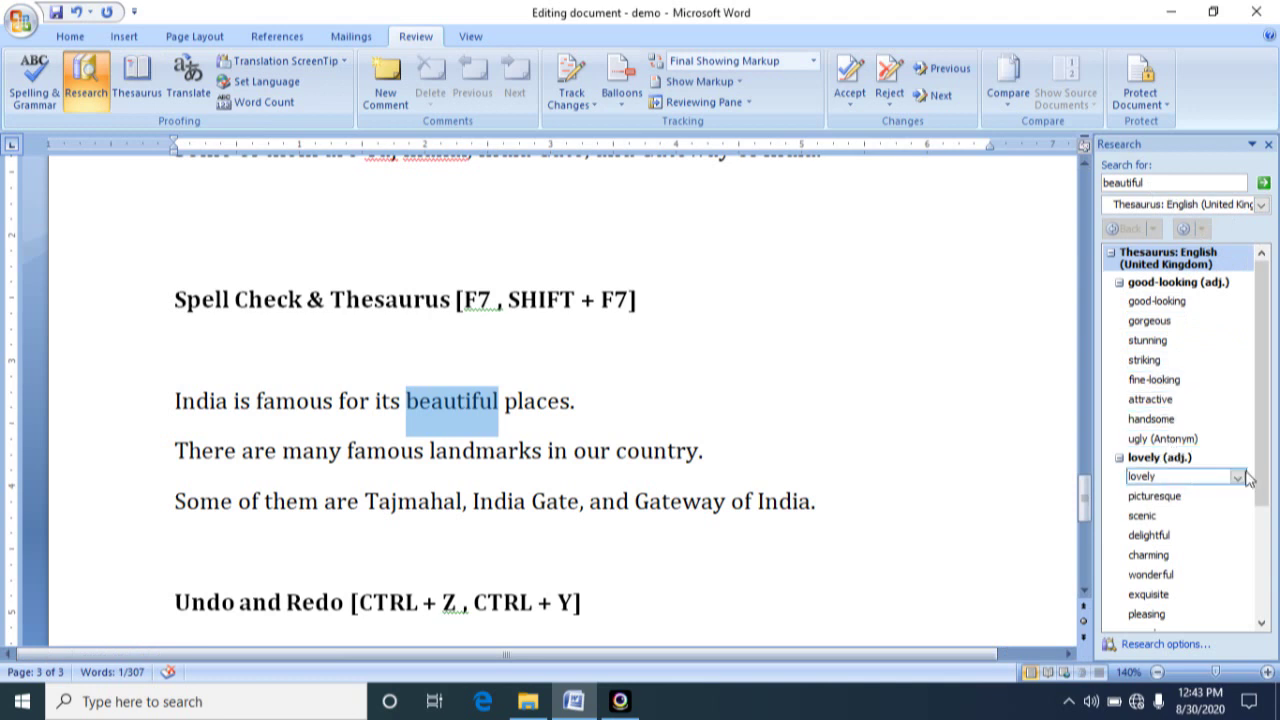
Step: Follow thesaurus entries from wonderful to magnificent, brilliant, then sparkling
drag(1262, 415, 1262, 505)
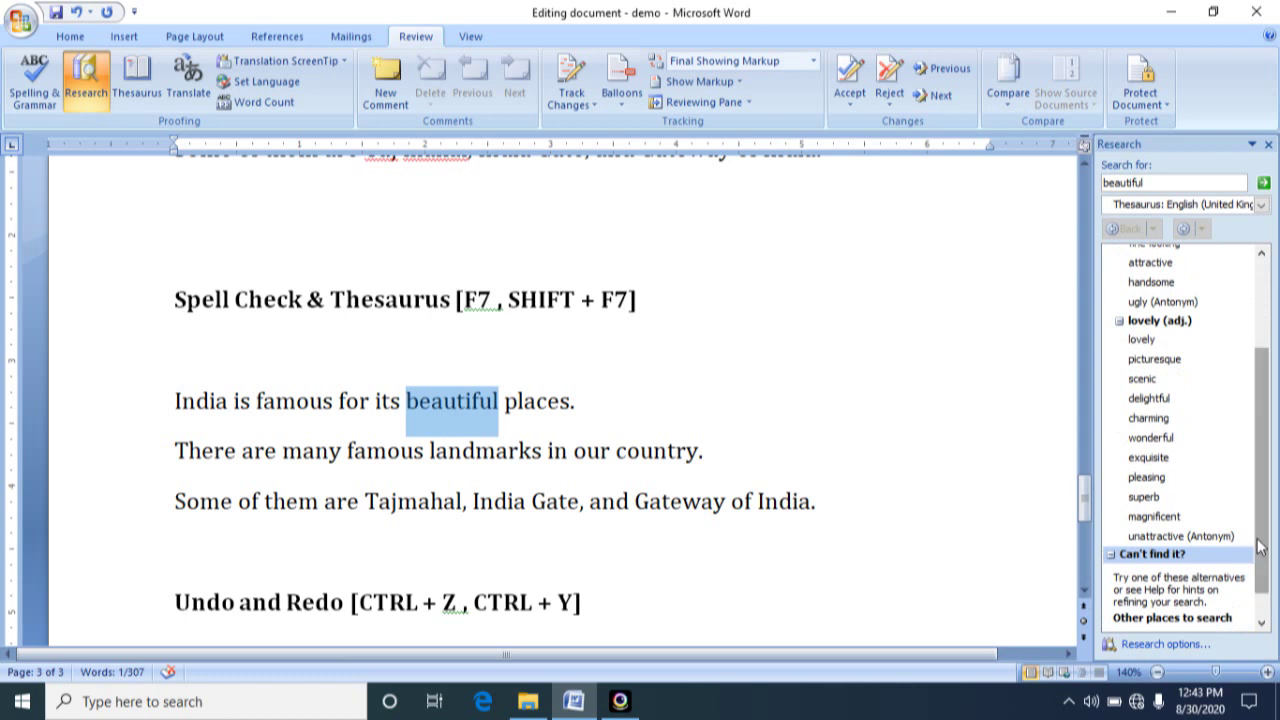
drag(1258, 545, 1256, 508)
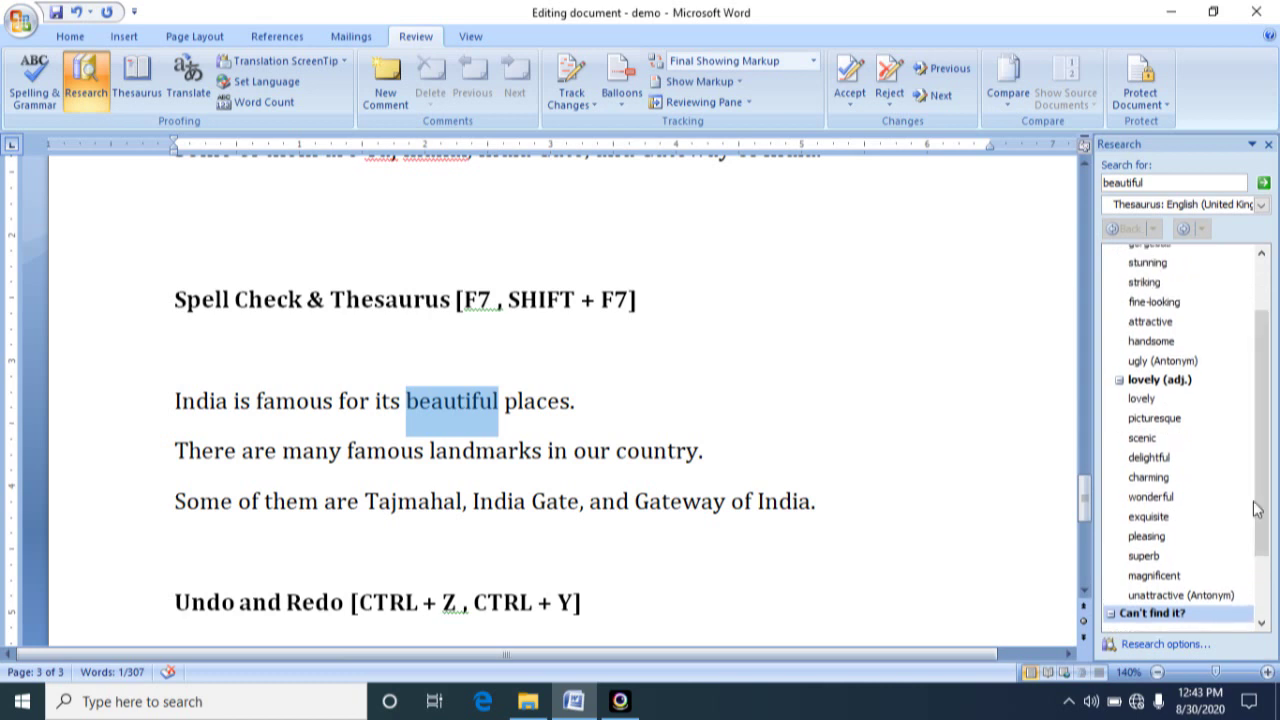
click(1184, 503)
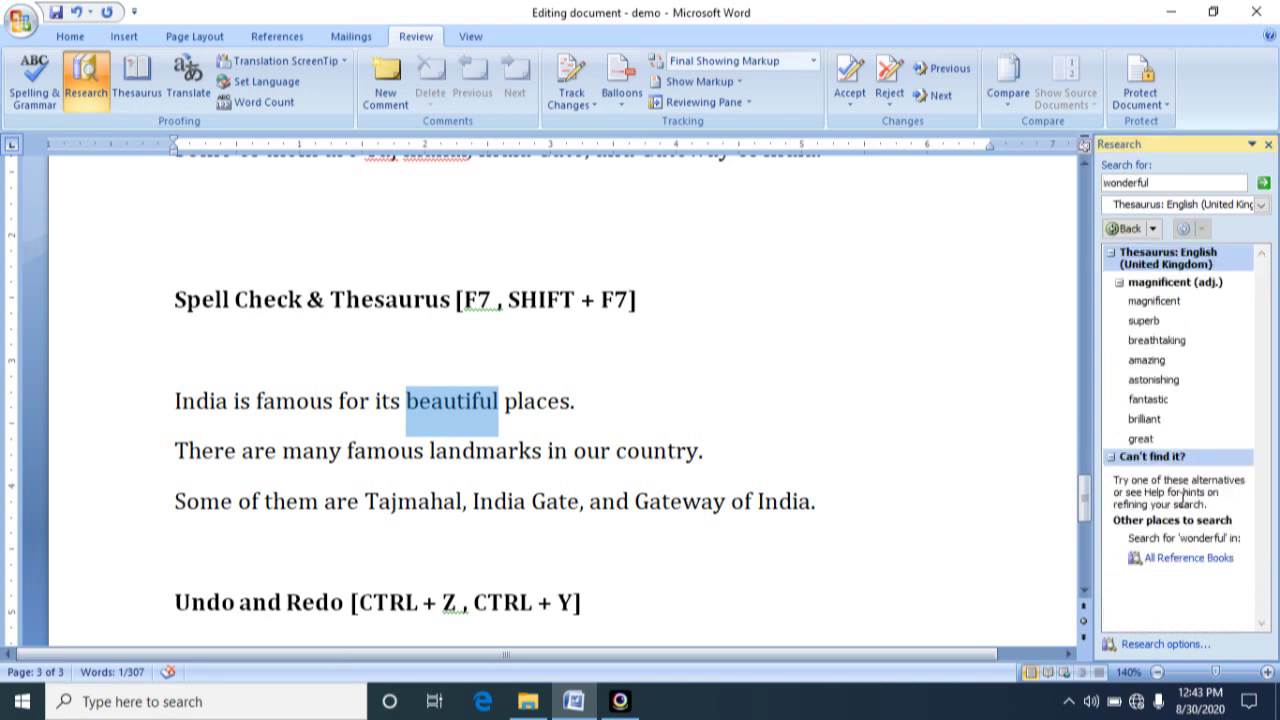
click(1155, 301)
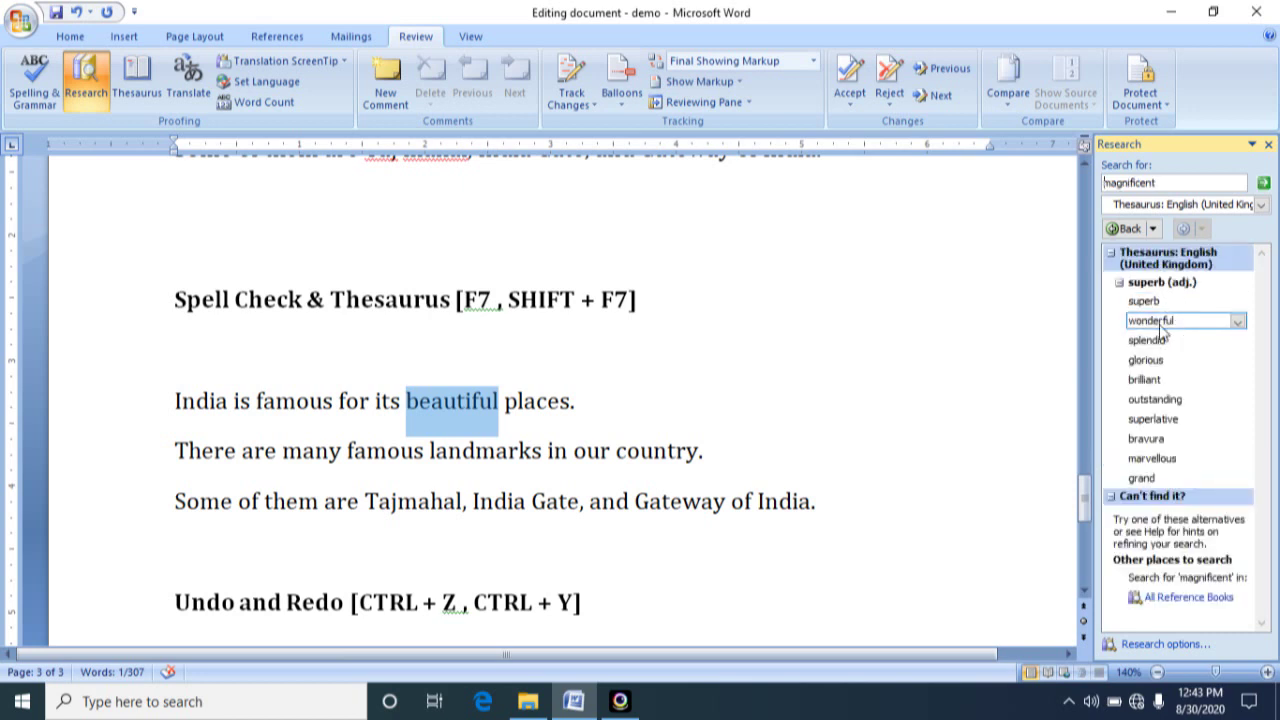
click(1151, 389)
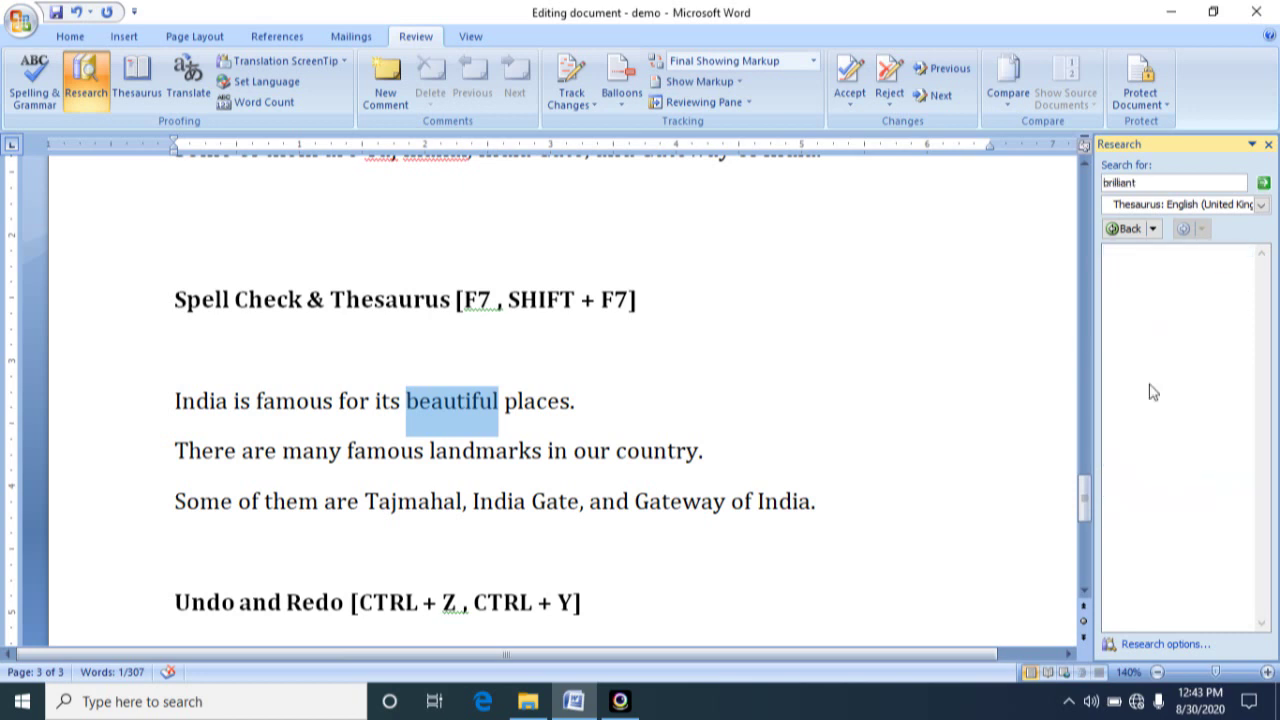
click(1152, 360)
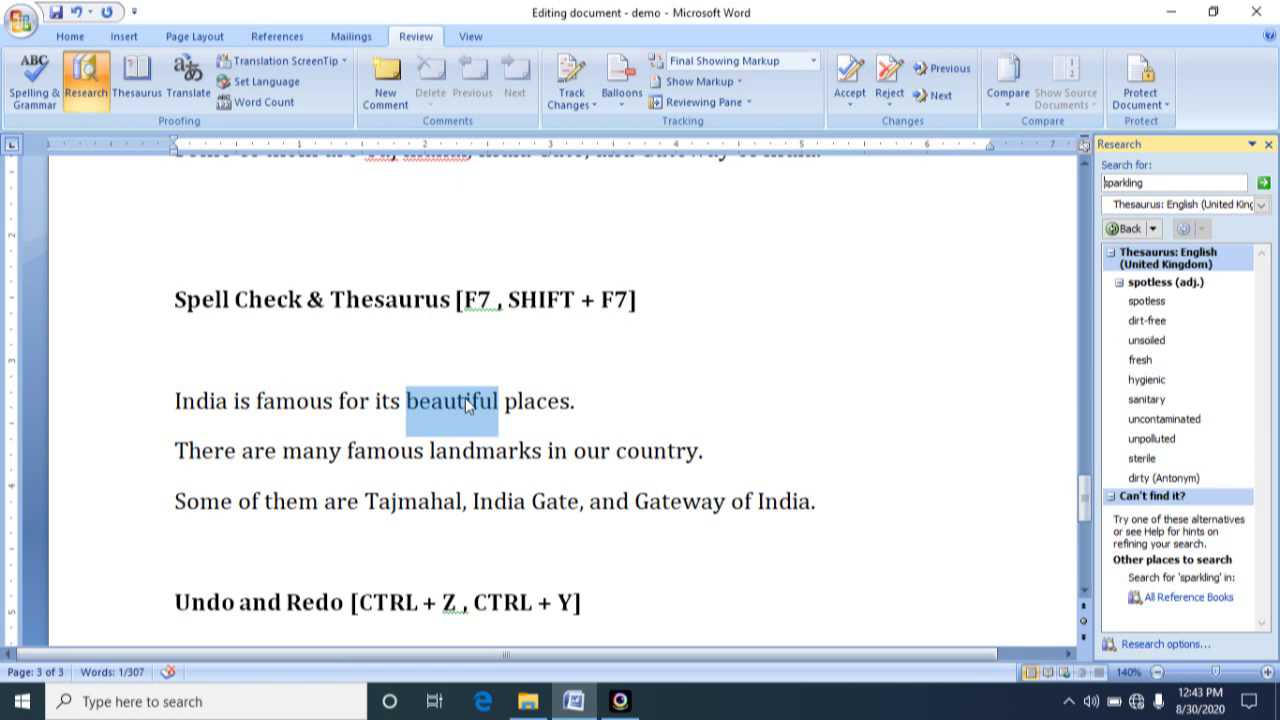
click(460, 401)
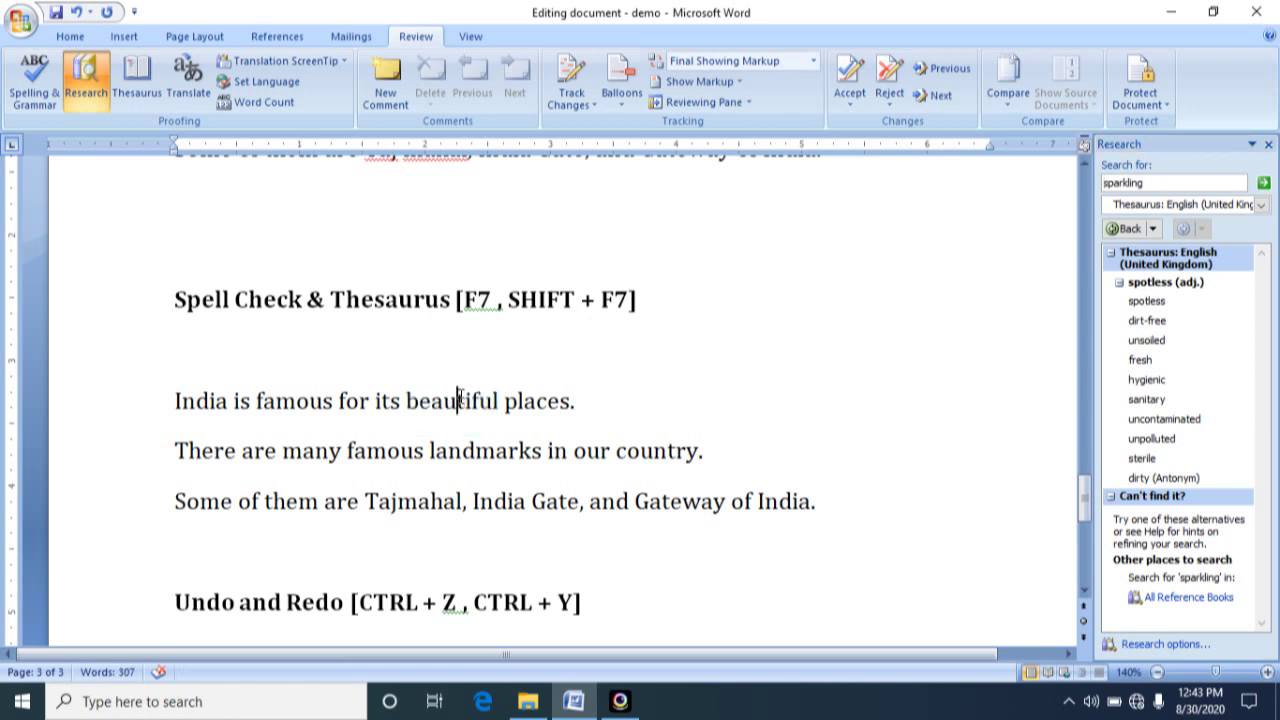
Step: Swap 'beautiful' for 'fine-looking' from the right-click Synonyms list
right_click(460, 401)
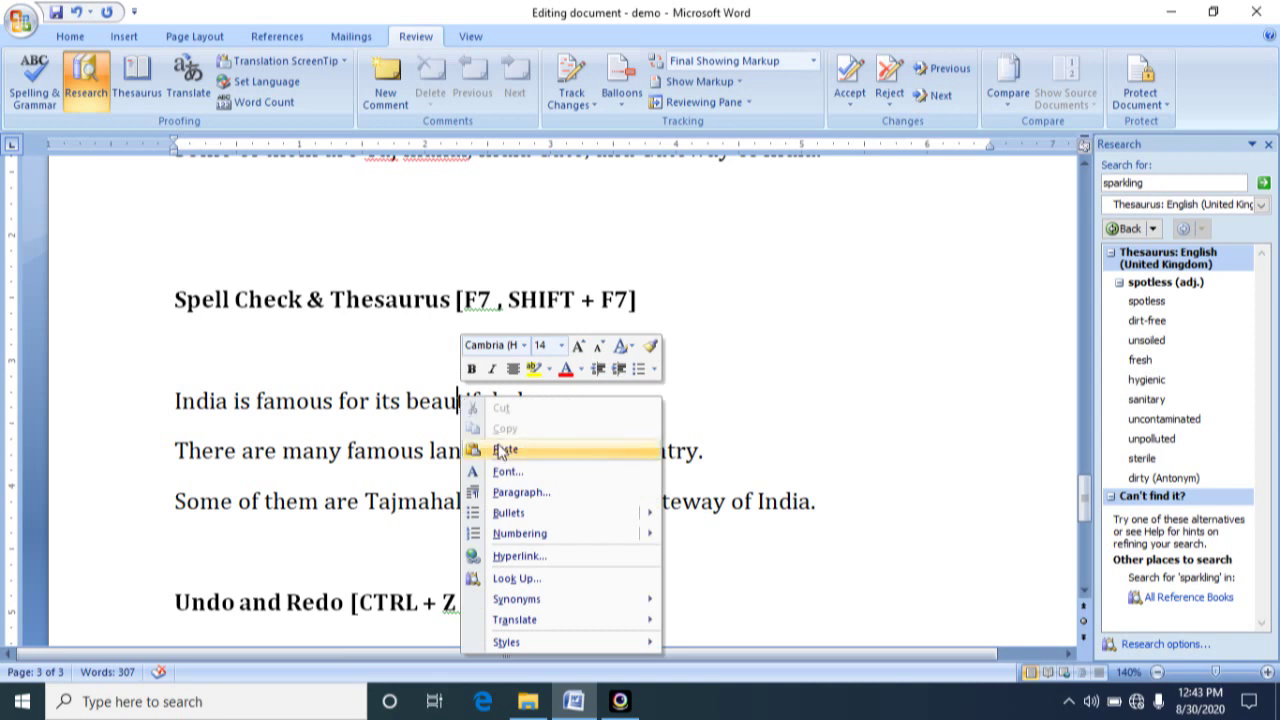
mouse_move(553, 606)
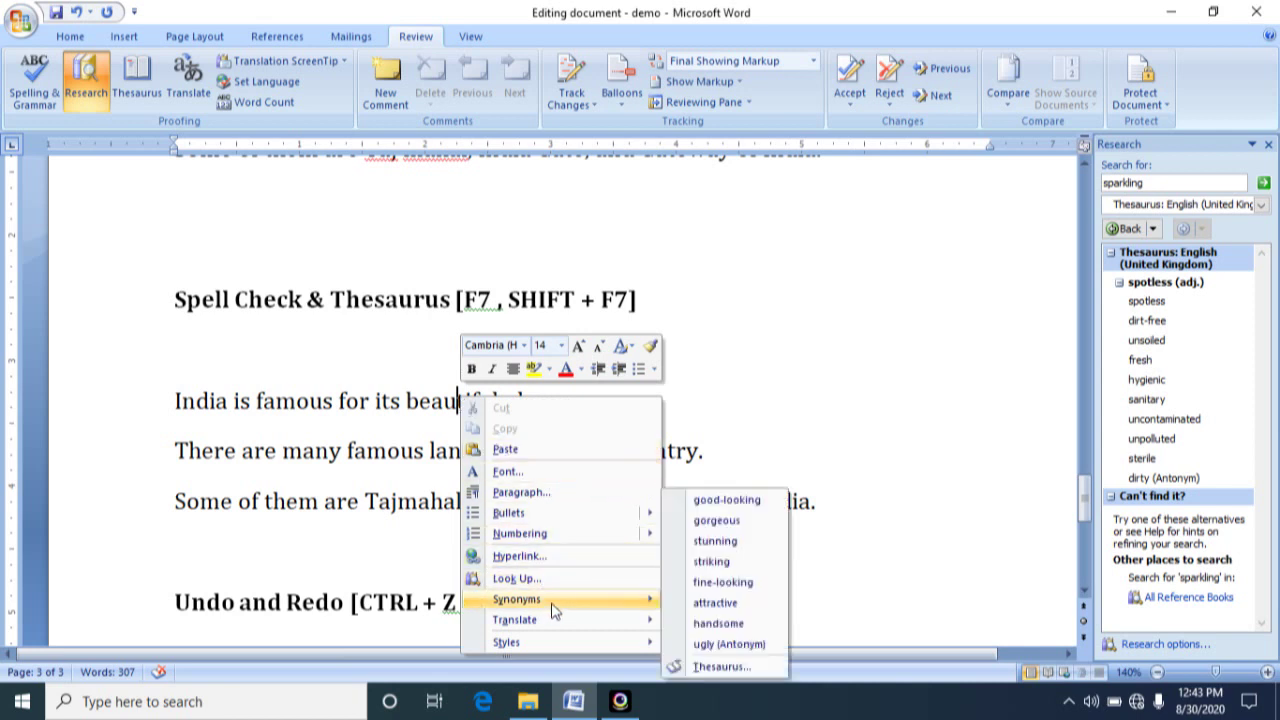
click(756, 589)
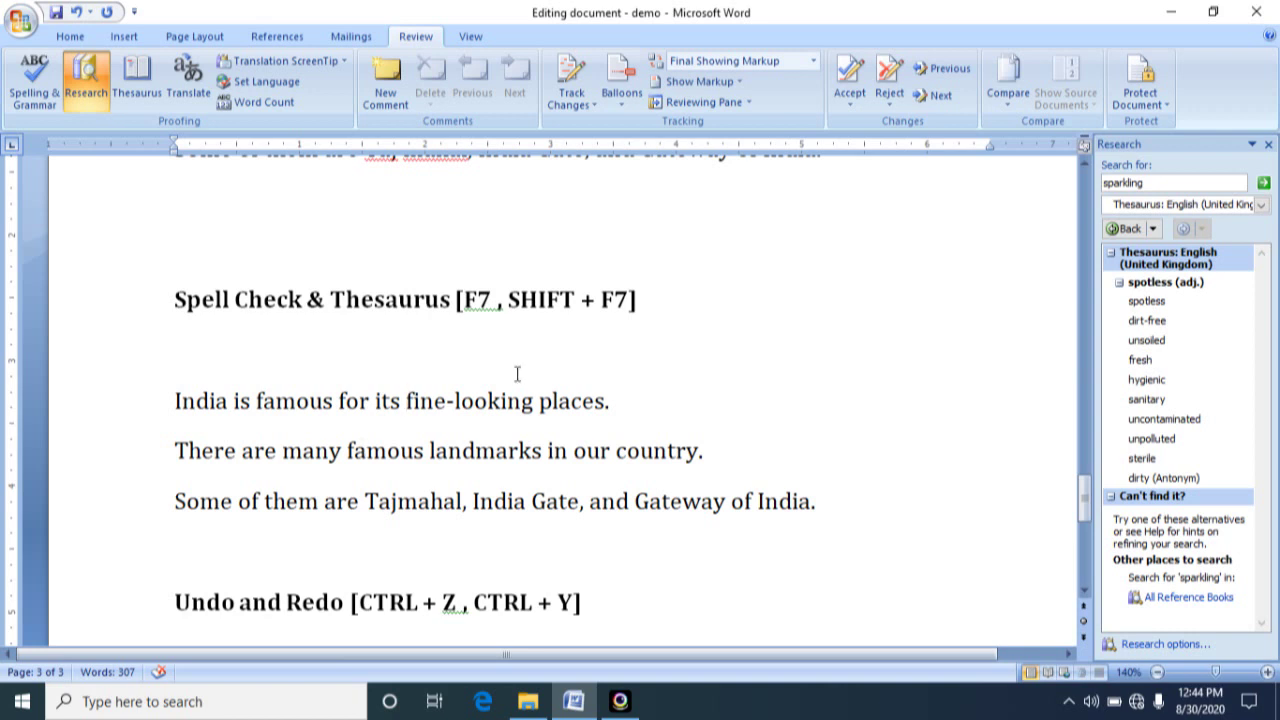
drag(1089, 511, 1087, 547)
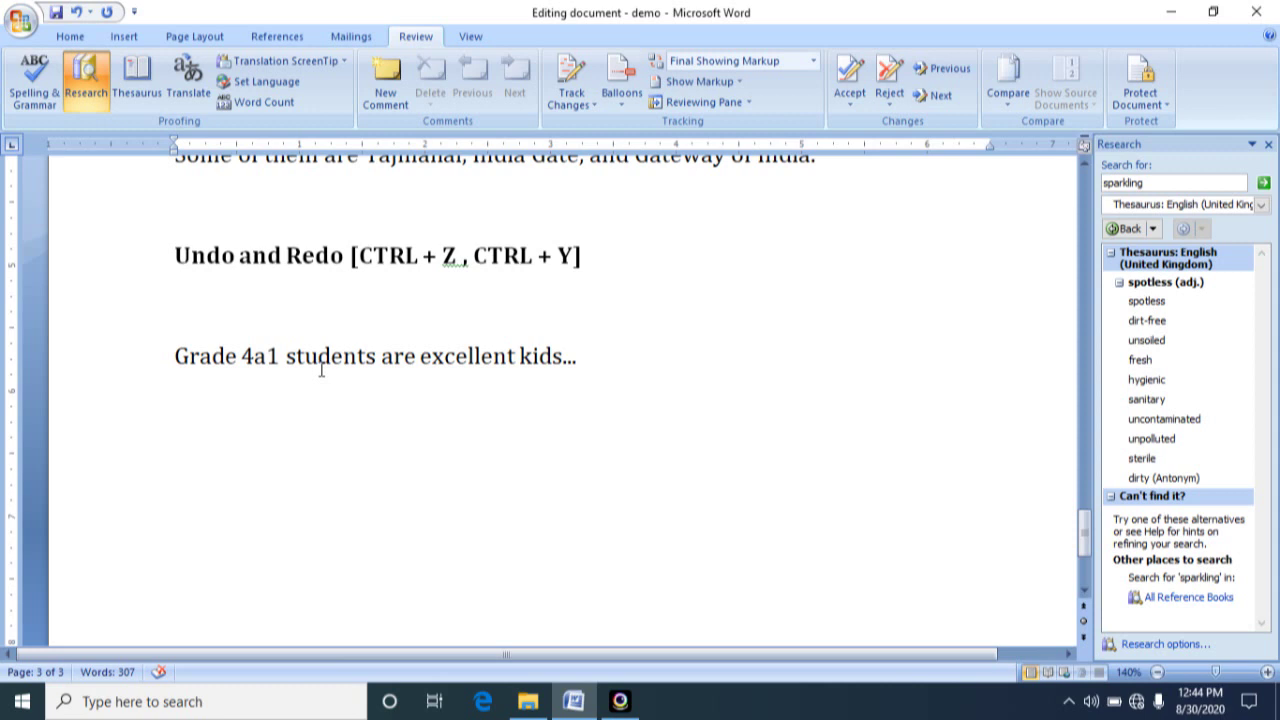
Step: Select 'excellent kids' in the Grade 4a1 sentence and delete it
drag(420, 357, 565, 362)
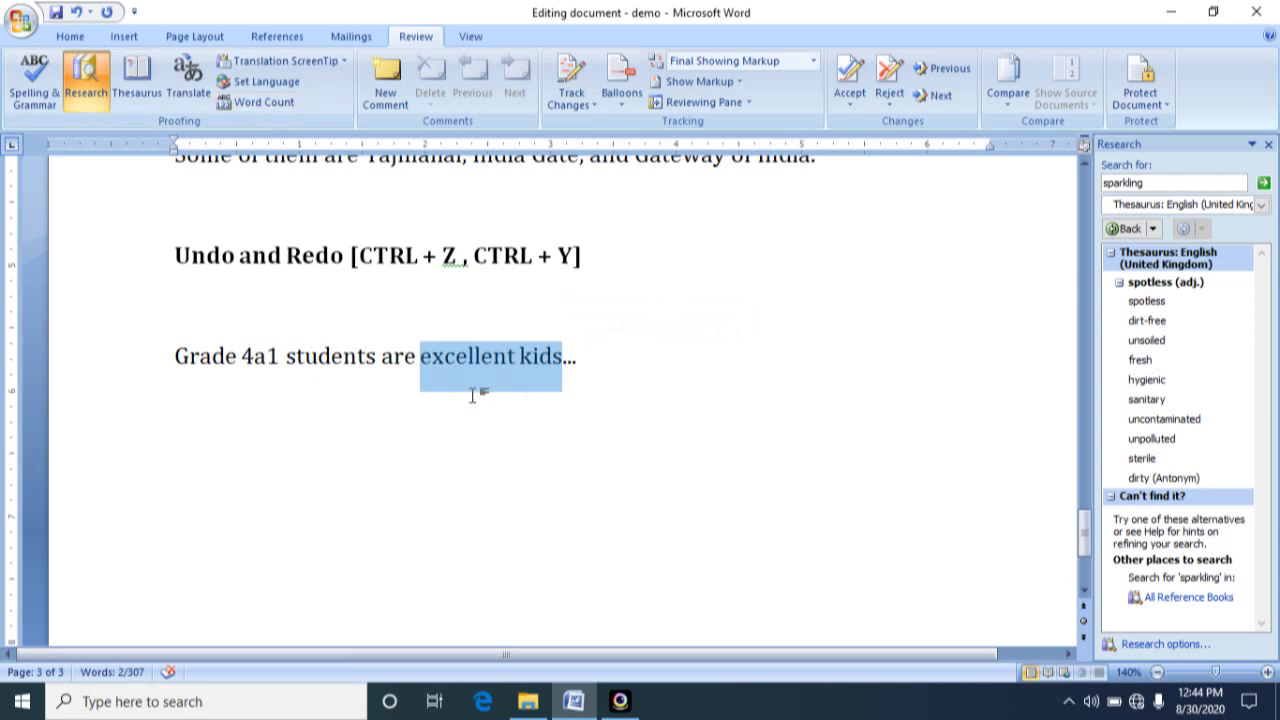
key(Delete)
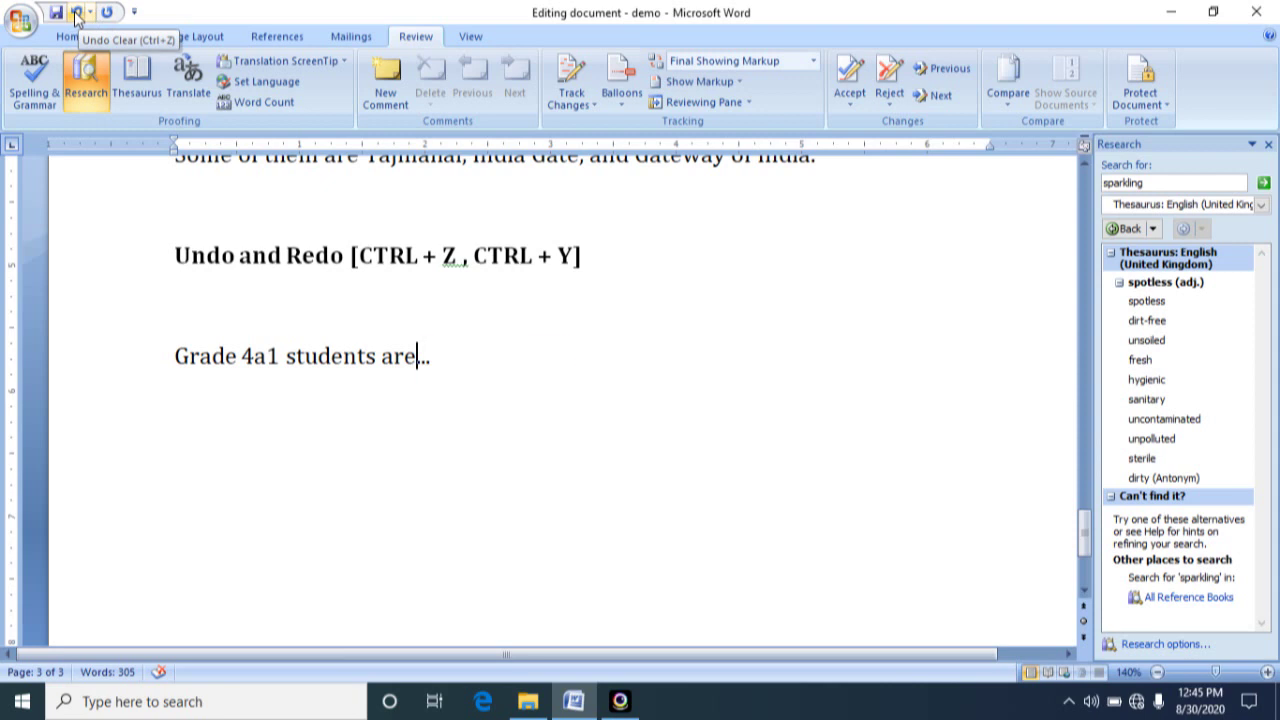
Step: Undo then redo the 'excellent kids' deletion twice from the Quick Access Toolbar
click(77, 14)
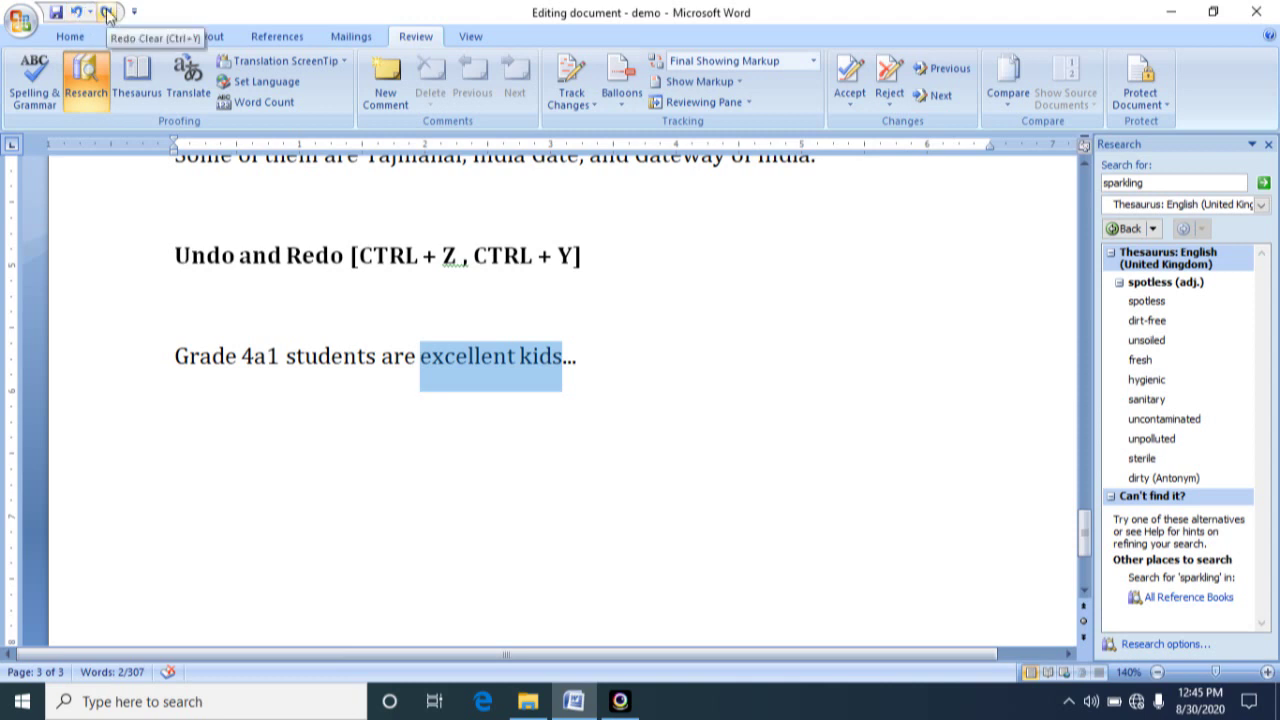
click(108, 14)
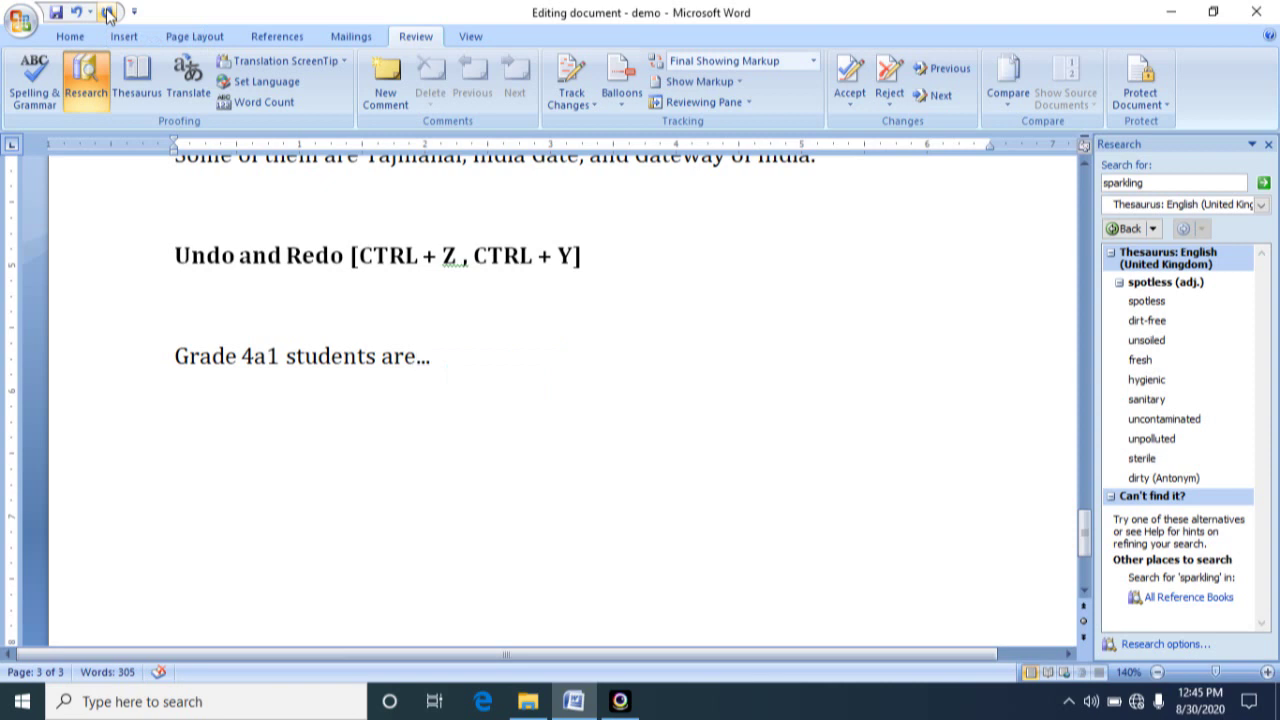
click(78, 12)
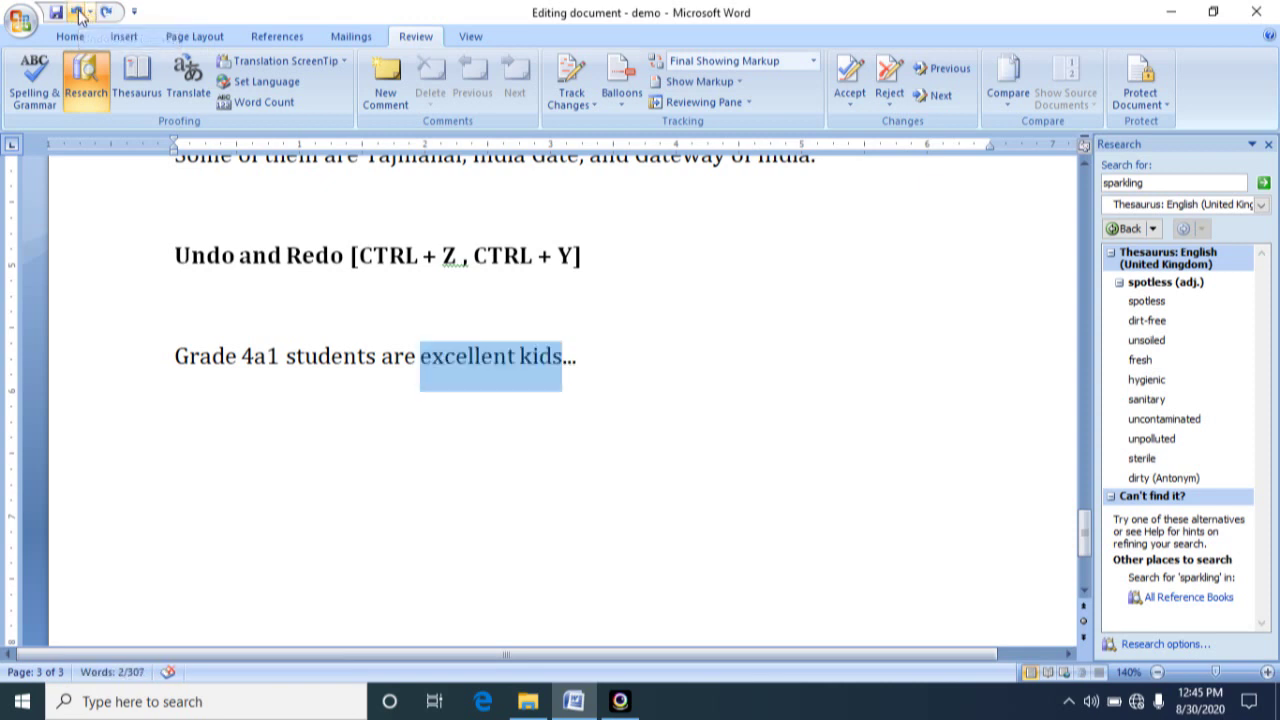
click(107, 12)
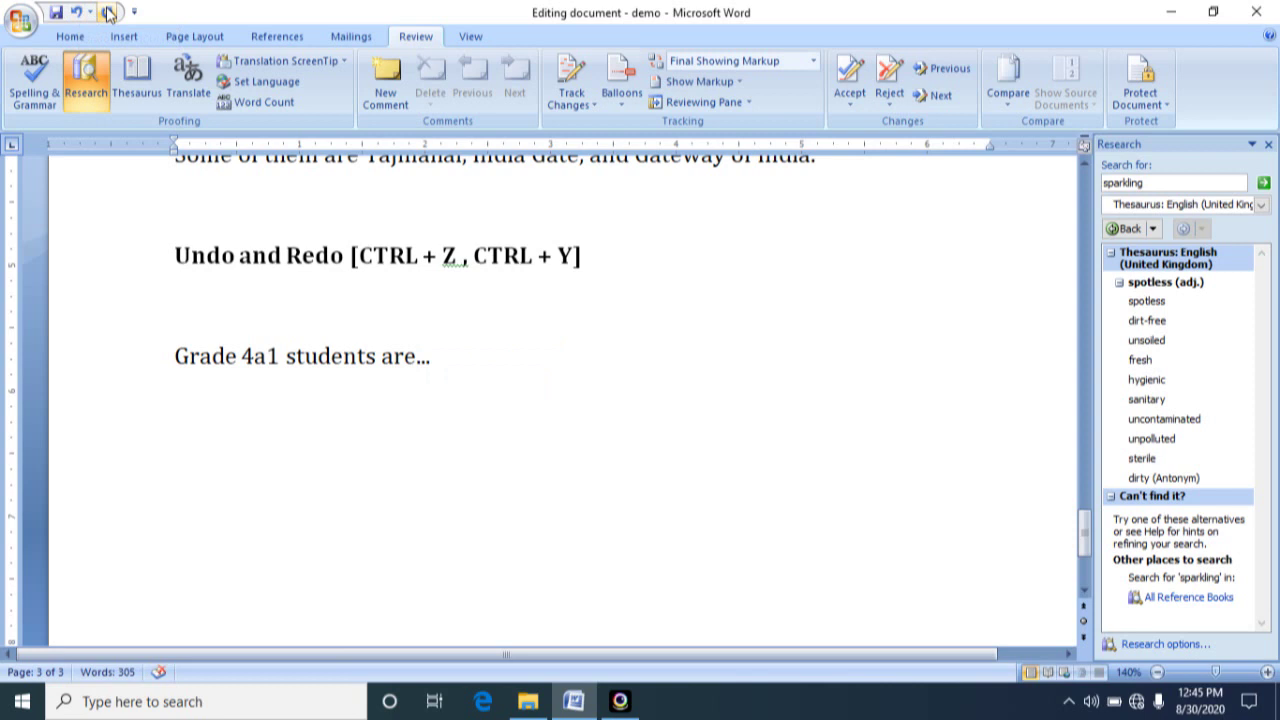